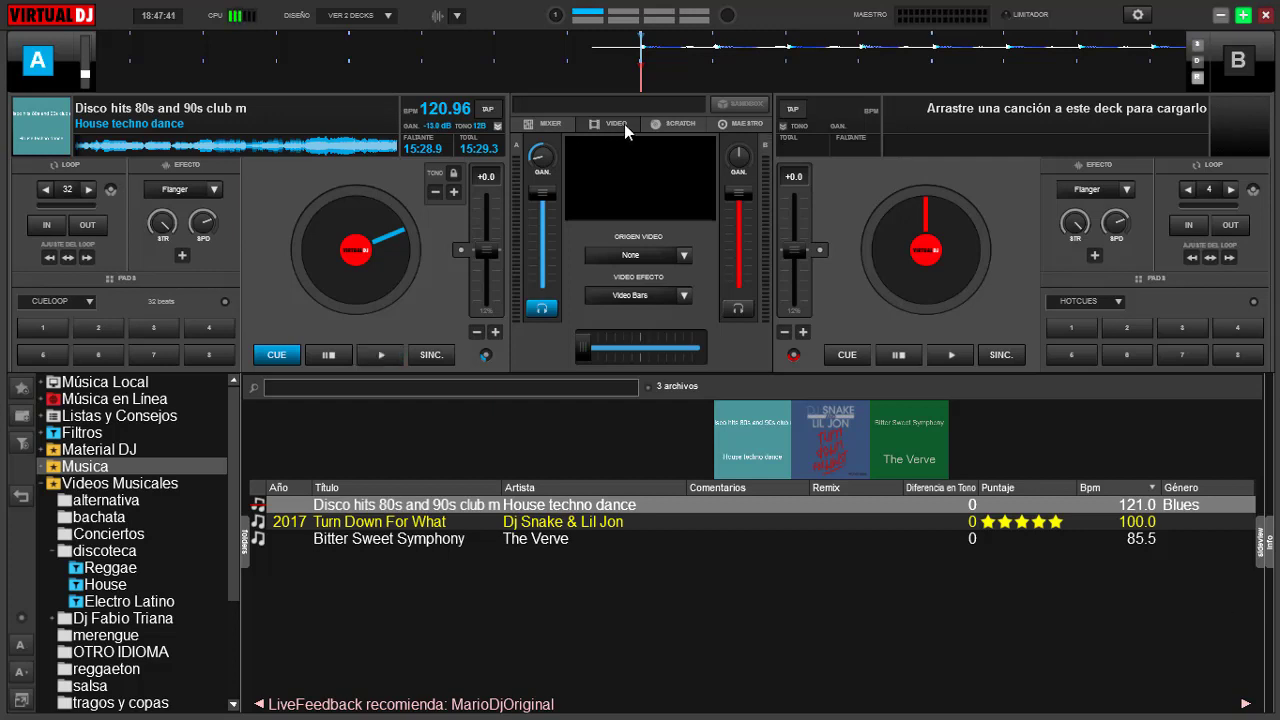
Compare the mixer and video controls, leave the video controls shown, and play deck A with a 32-beat loop active.
click(547, 124)
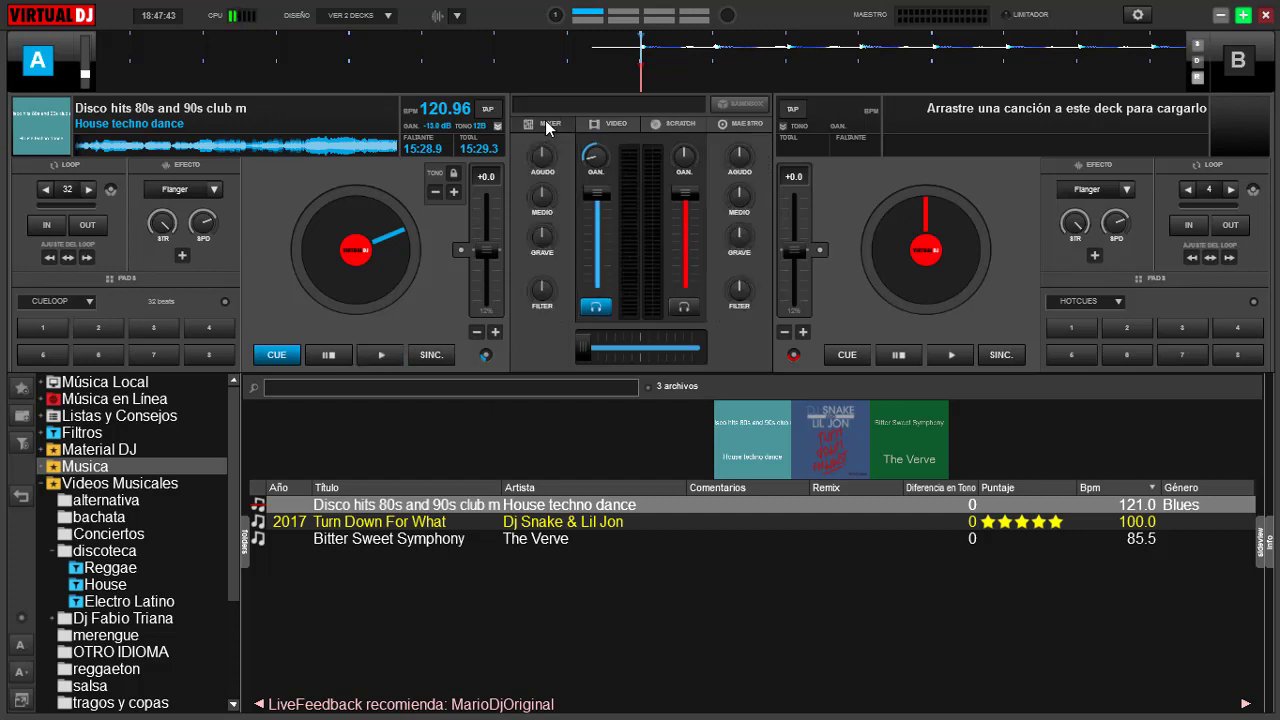
click(602, 122)
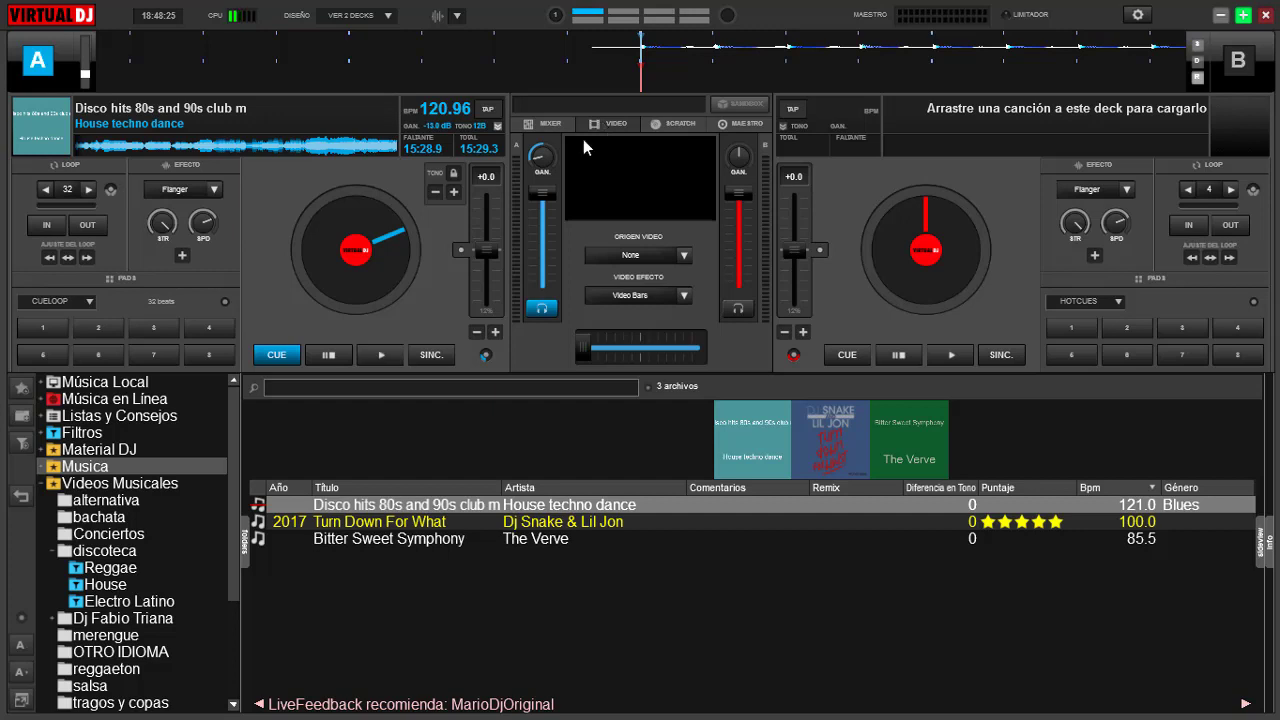
click(70, 189)
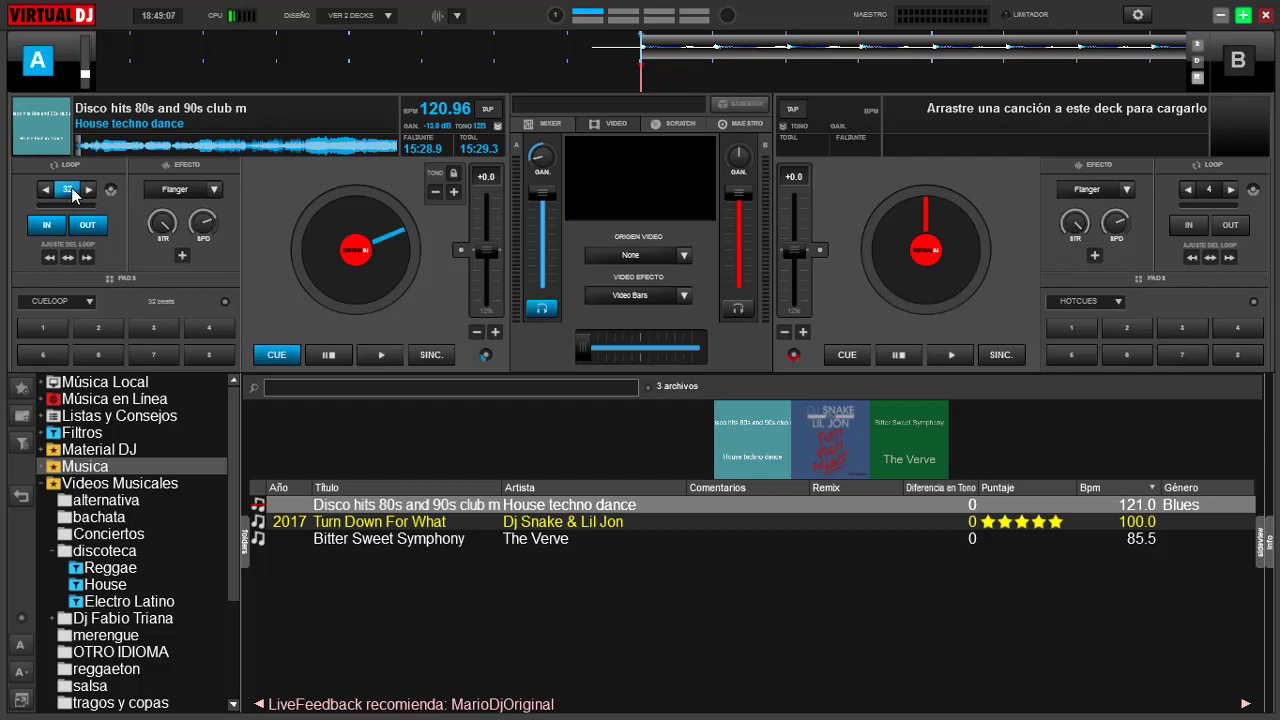
click(386, 356)
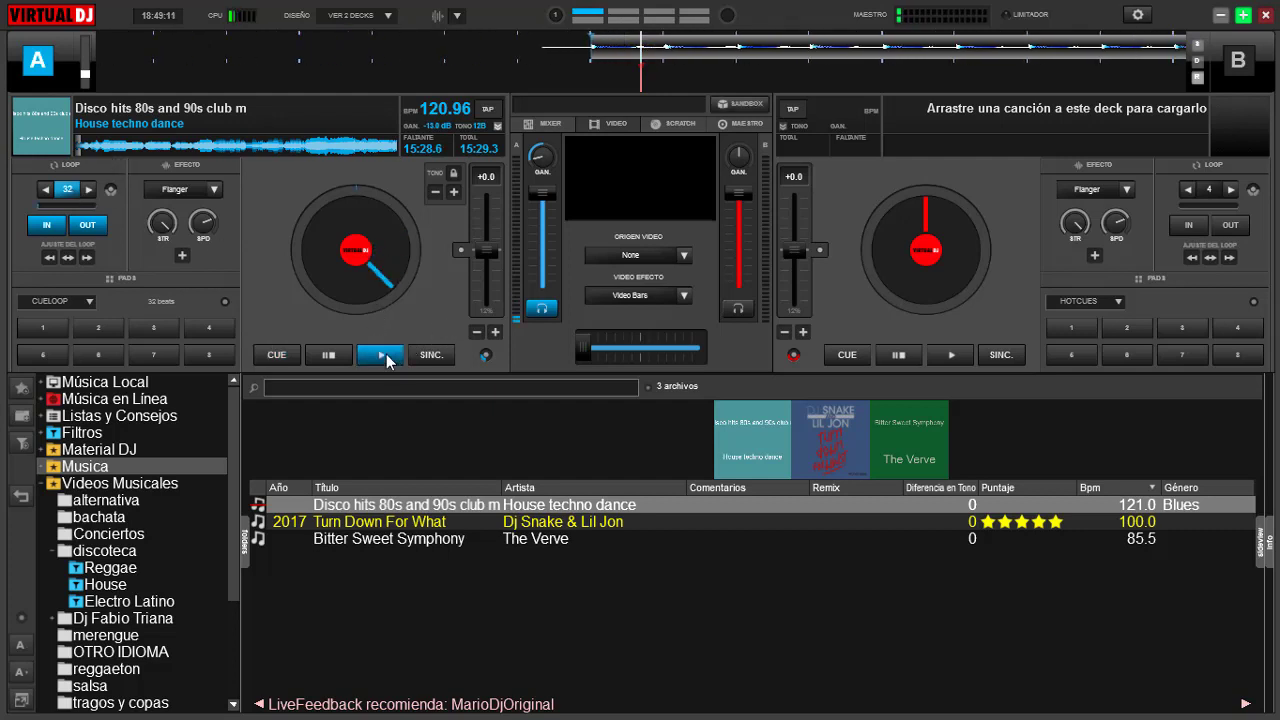
Set the video source to Shader and open its shader list, placing it clear of the video preview.
click(686, 257)
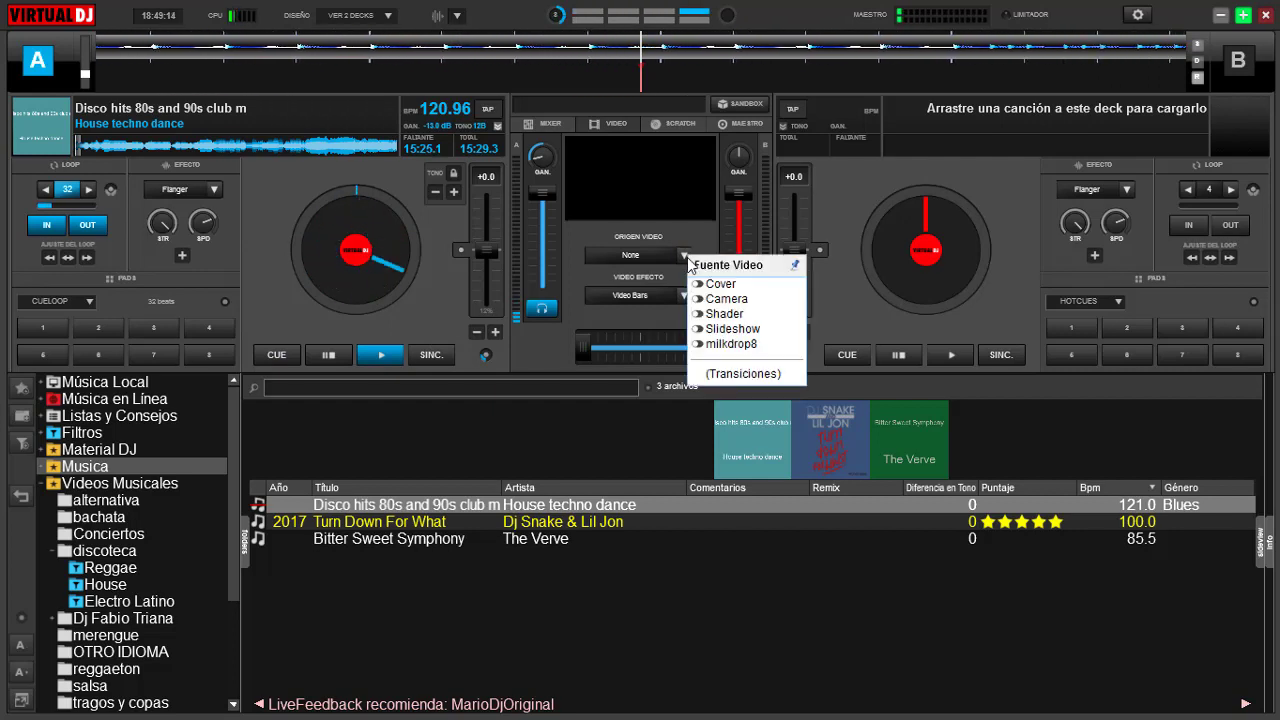
click(735, 316)
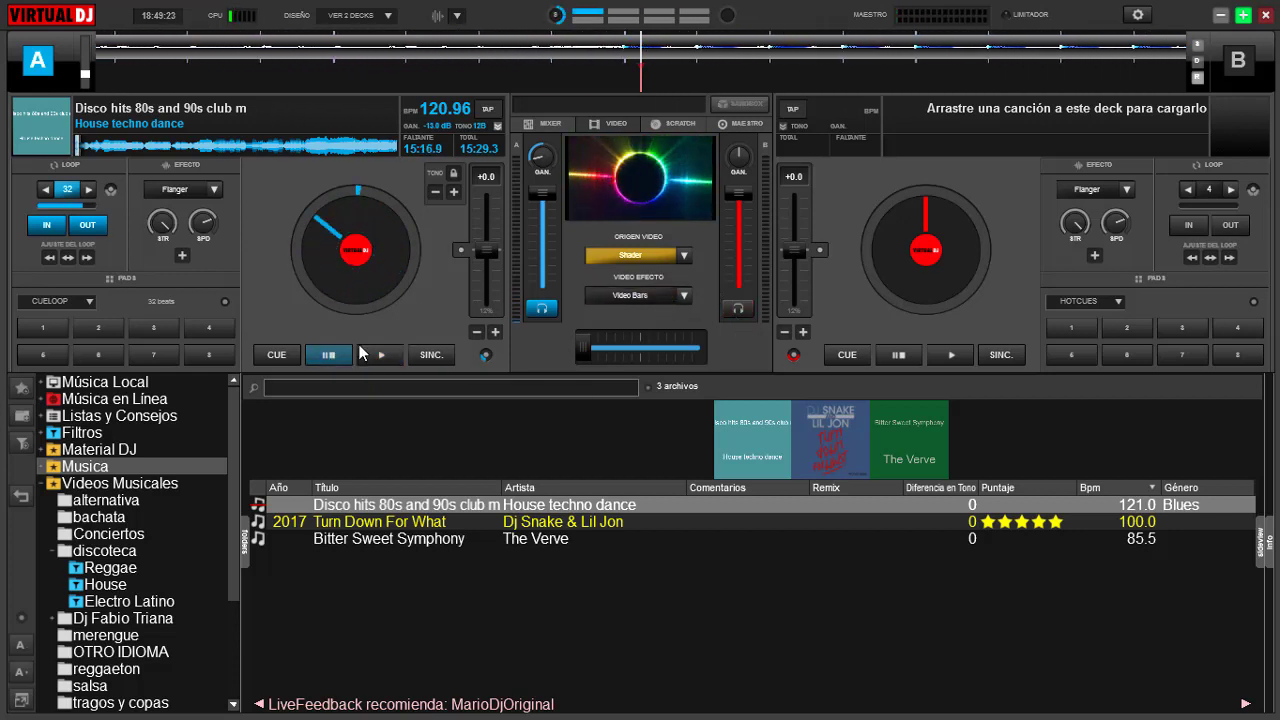
click(650, 258)
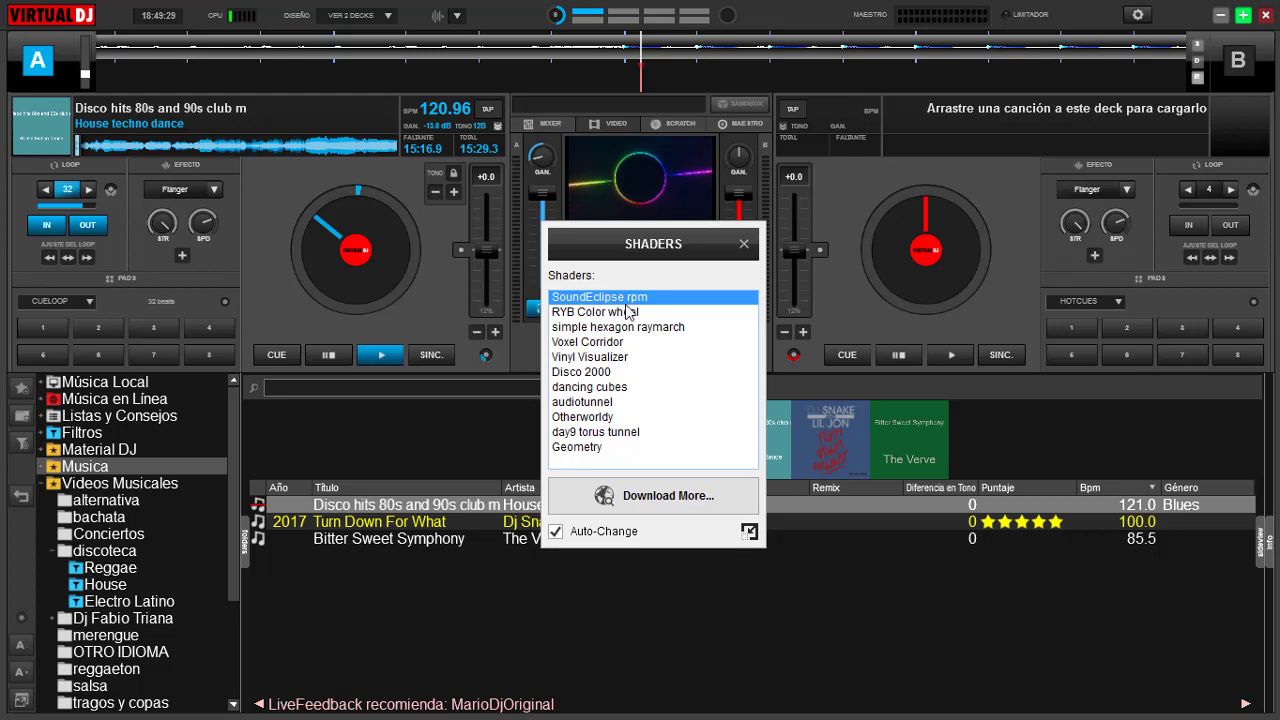
drag(677, 248, 928, 259)
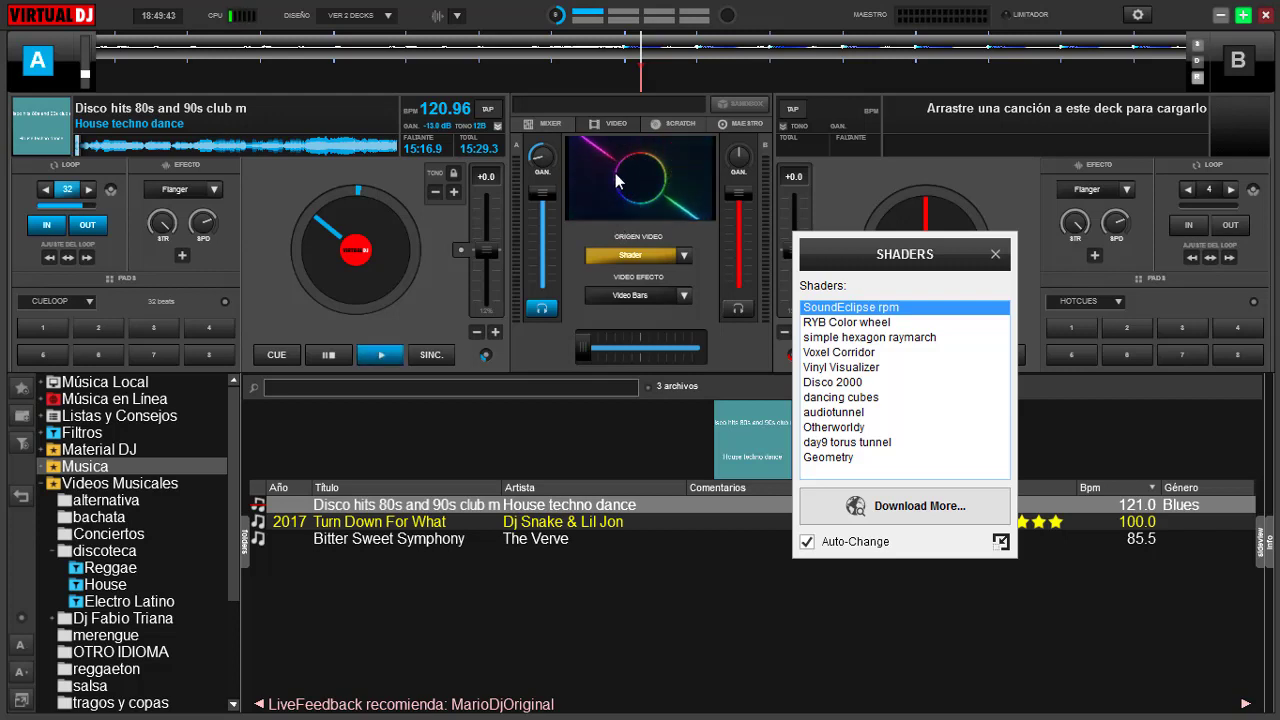
Play deck A and preview the RYB Color wheel, simple hexagon raymarch, Voxel Corridor and Vinyl Visualizer shaders.
click(381, 361)
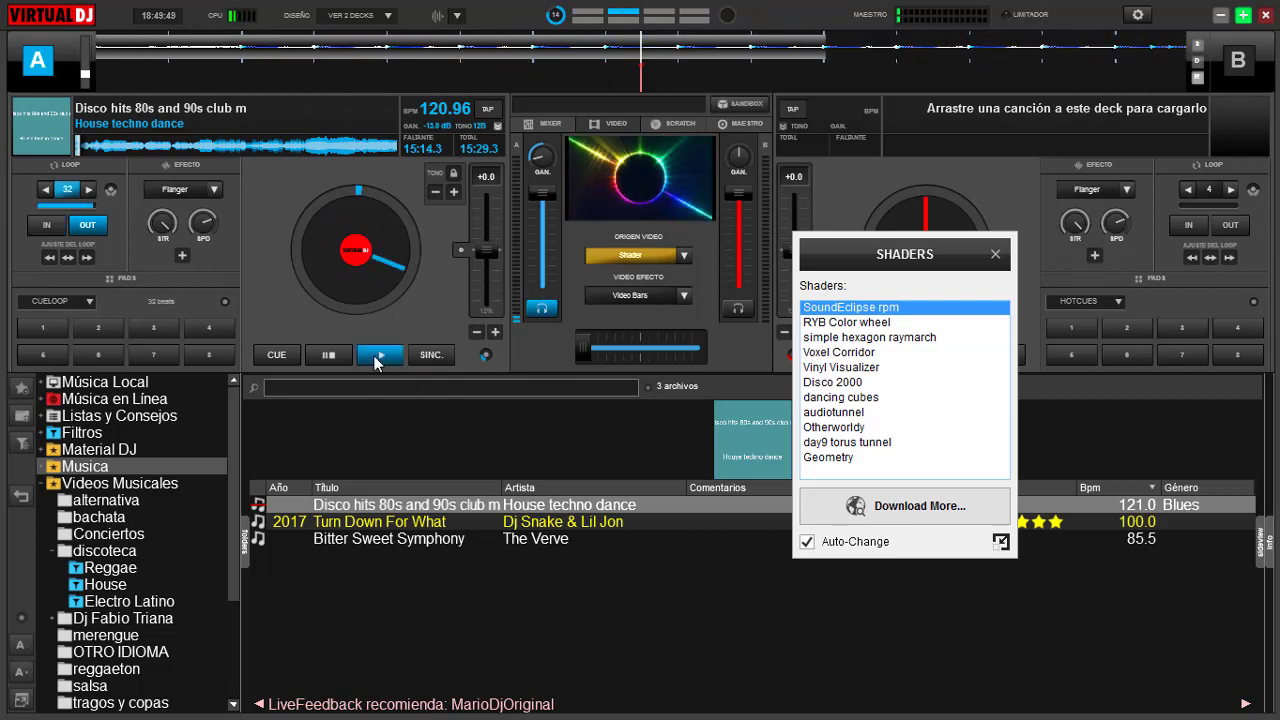
click(329, 356)
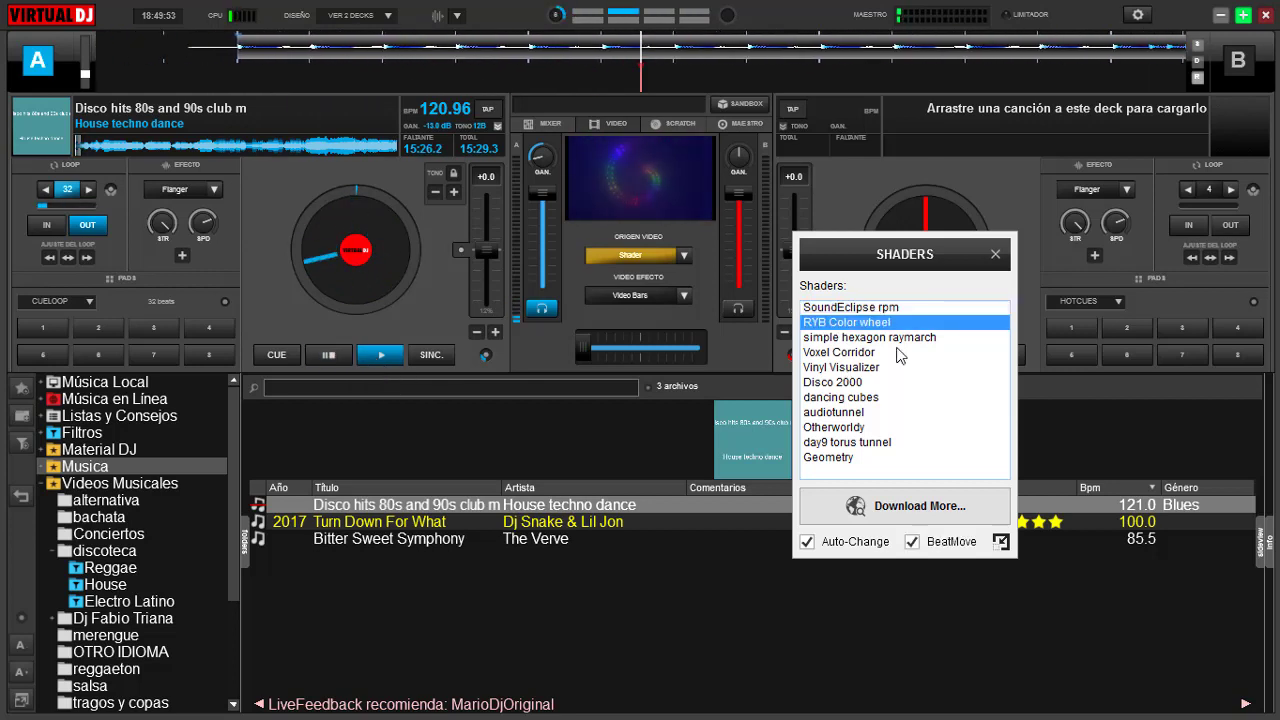
click(846, 338)
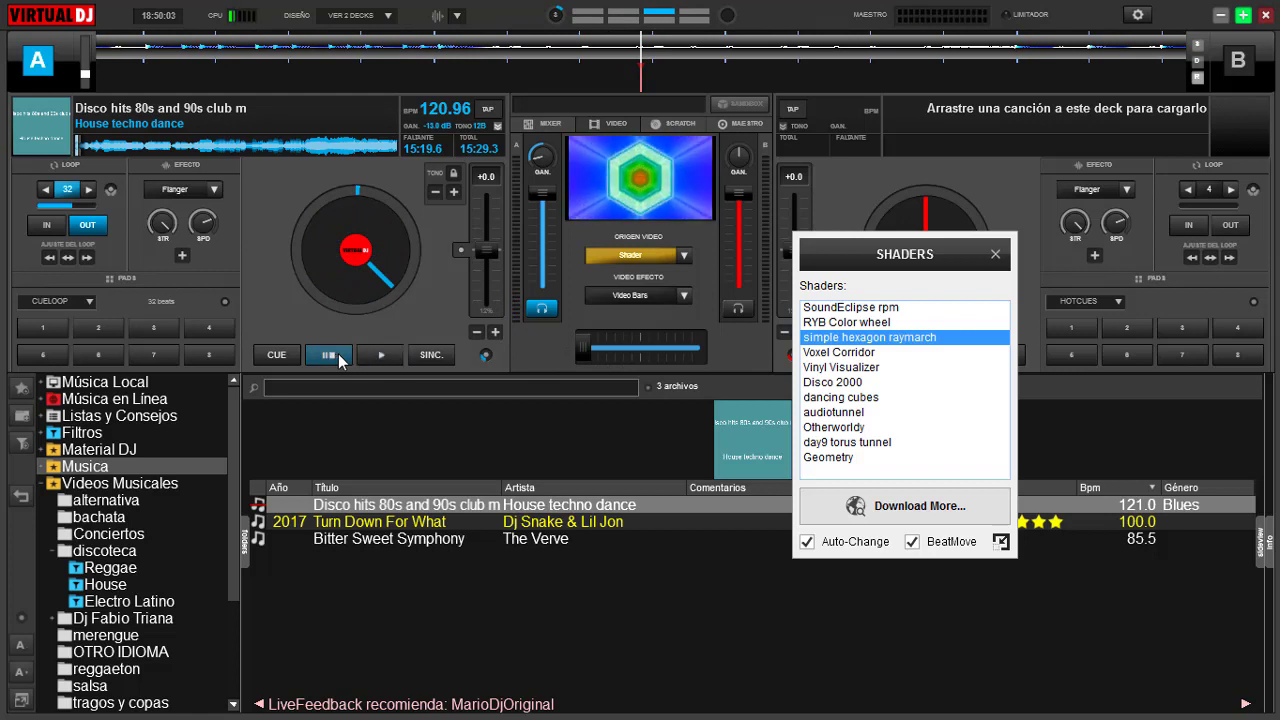
click(381, 358)
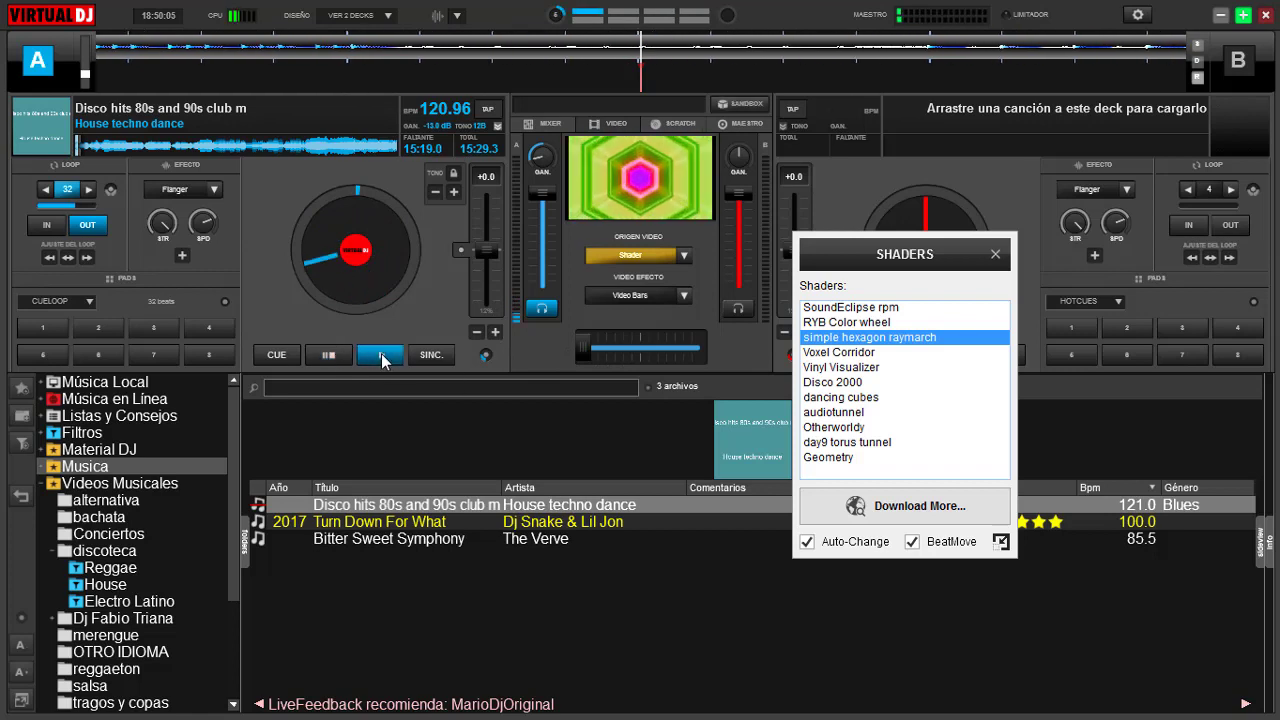
click(853, 357)
click(853, 367)
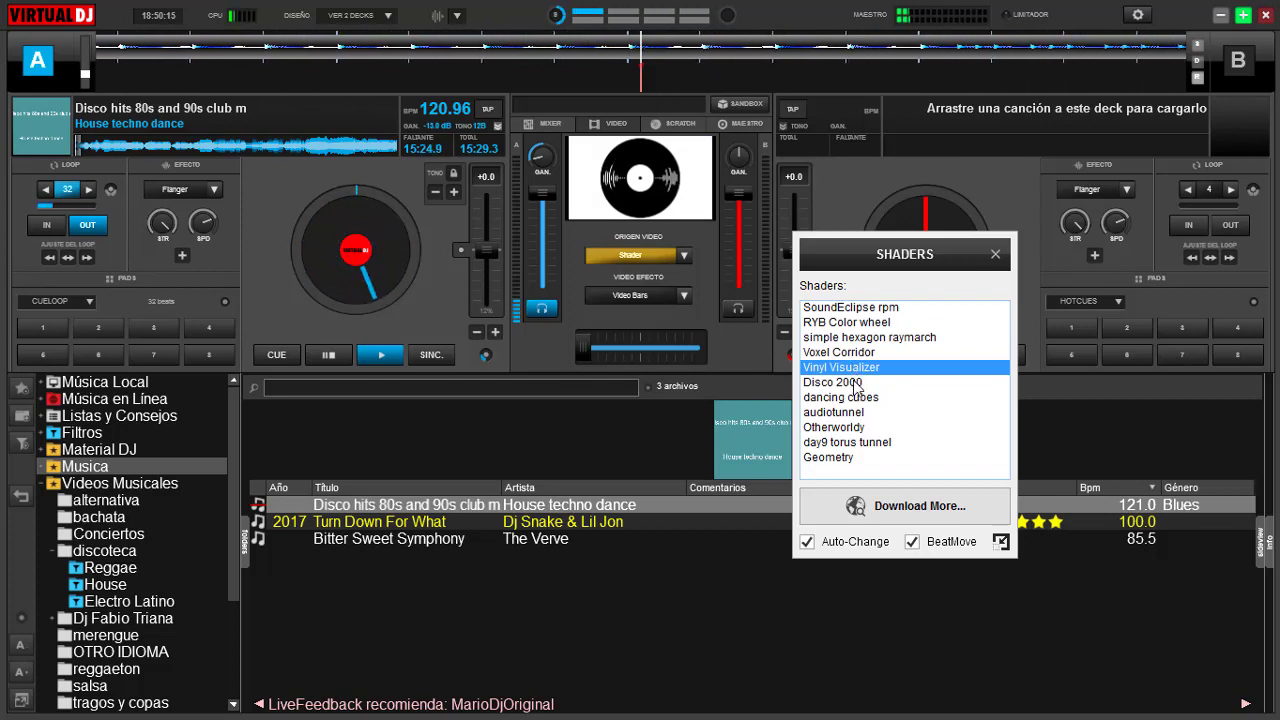
Preview the Disco 2000, dancing cubes, audiotunnel, Otherworldy, day9 torus tunnel and Geometry shaders, and pause deck A.
click(853, 382)
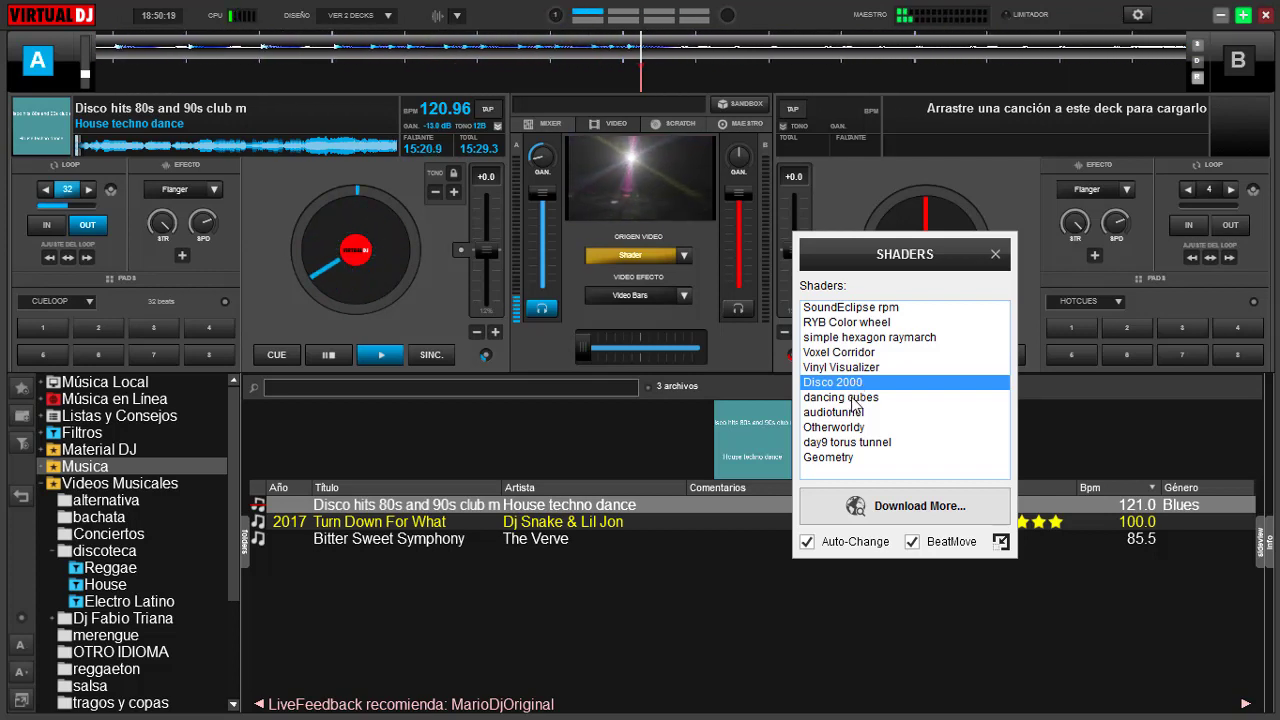
click(855, 399)
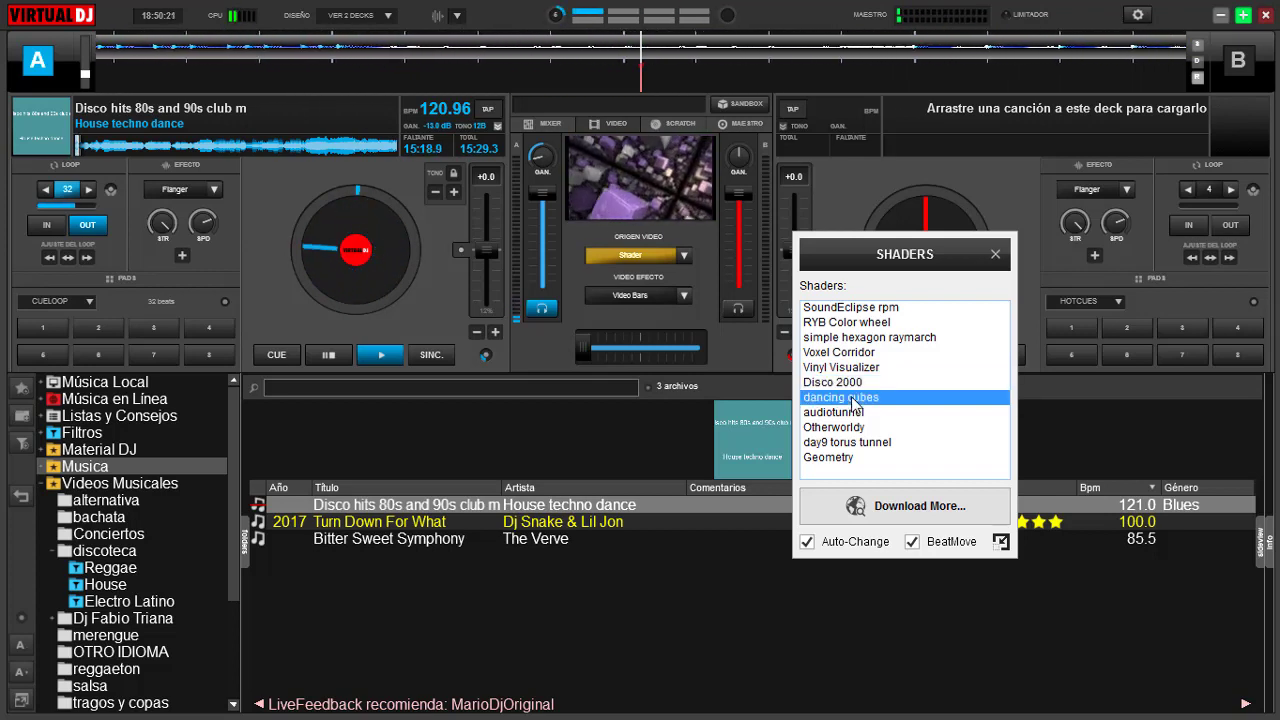
click(858, 414)
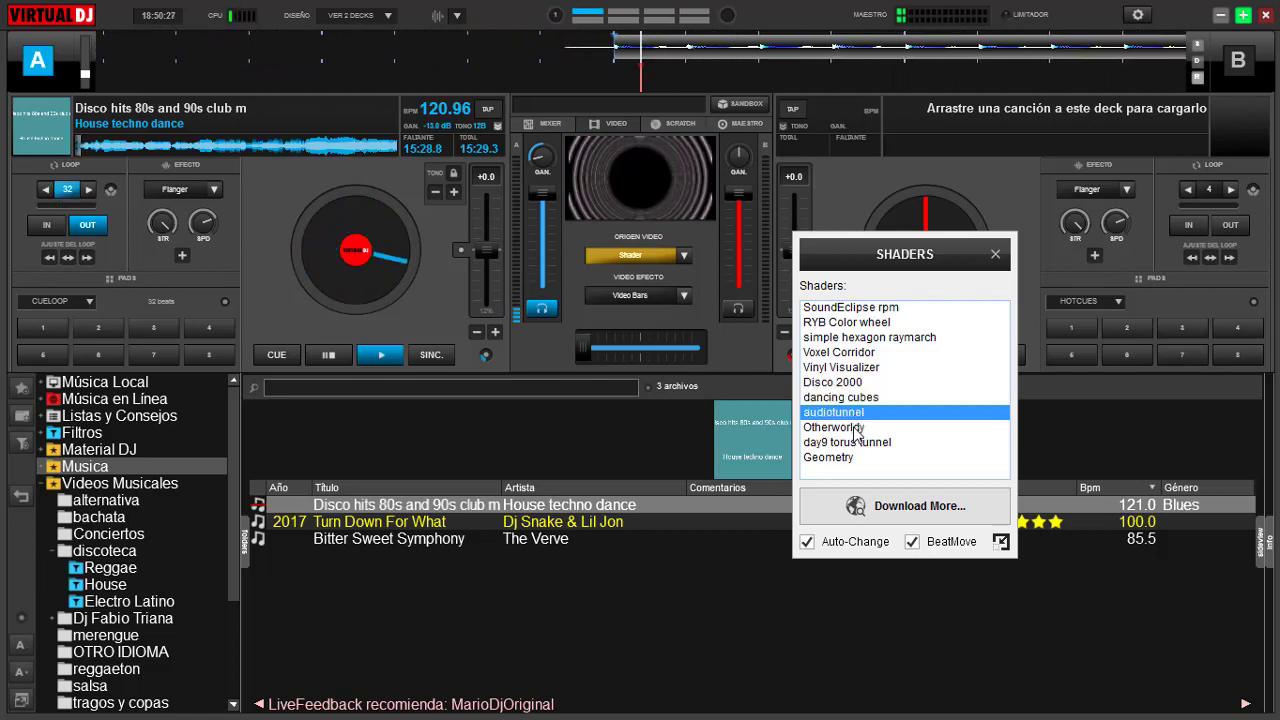
click(858, 429)
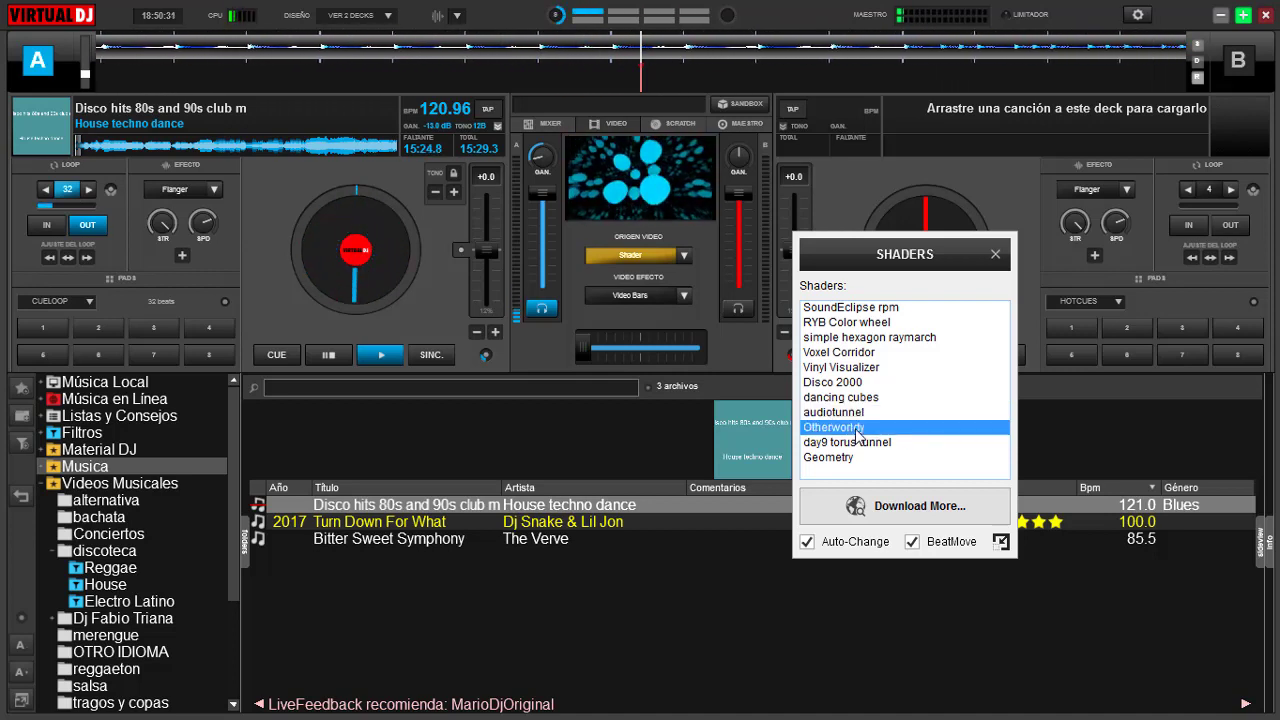
click(865, 446)
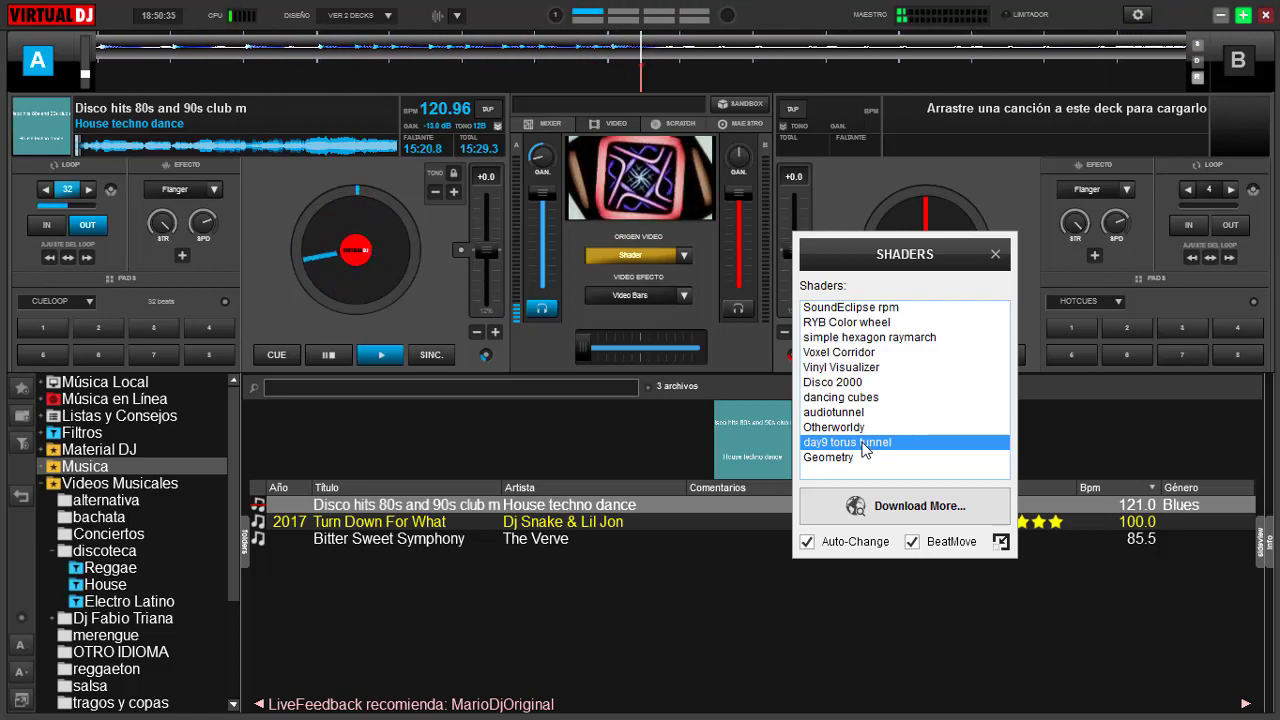
click(843, 460)
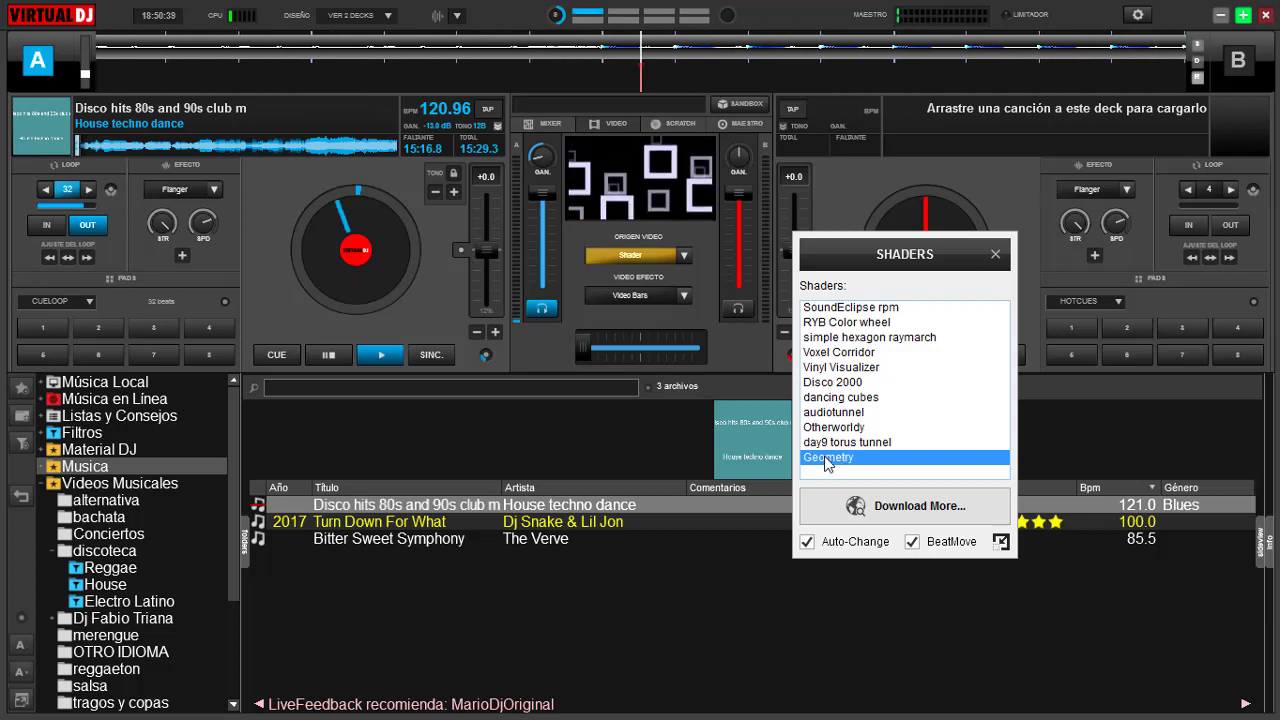
click(318, 352)
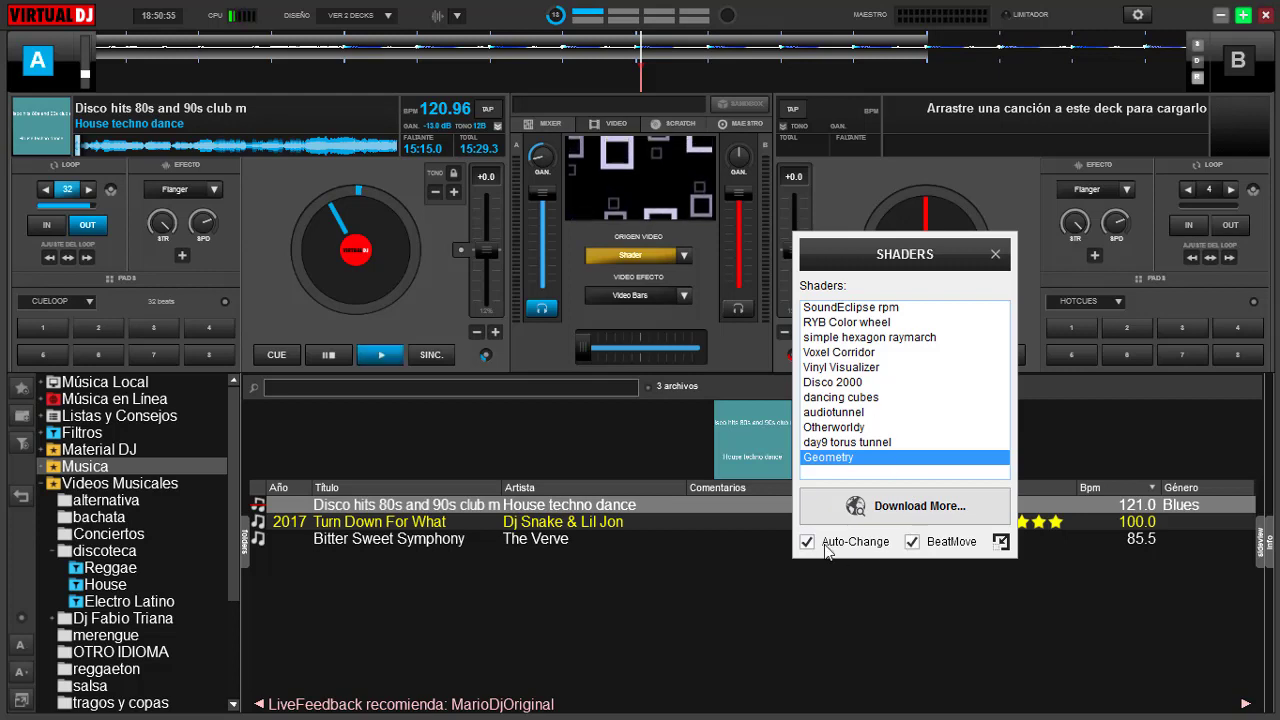
View the dialog for adding a new shader and its linked shadertoy.com page in the browser, and close both.
click(920, 506)
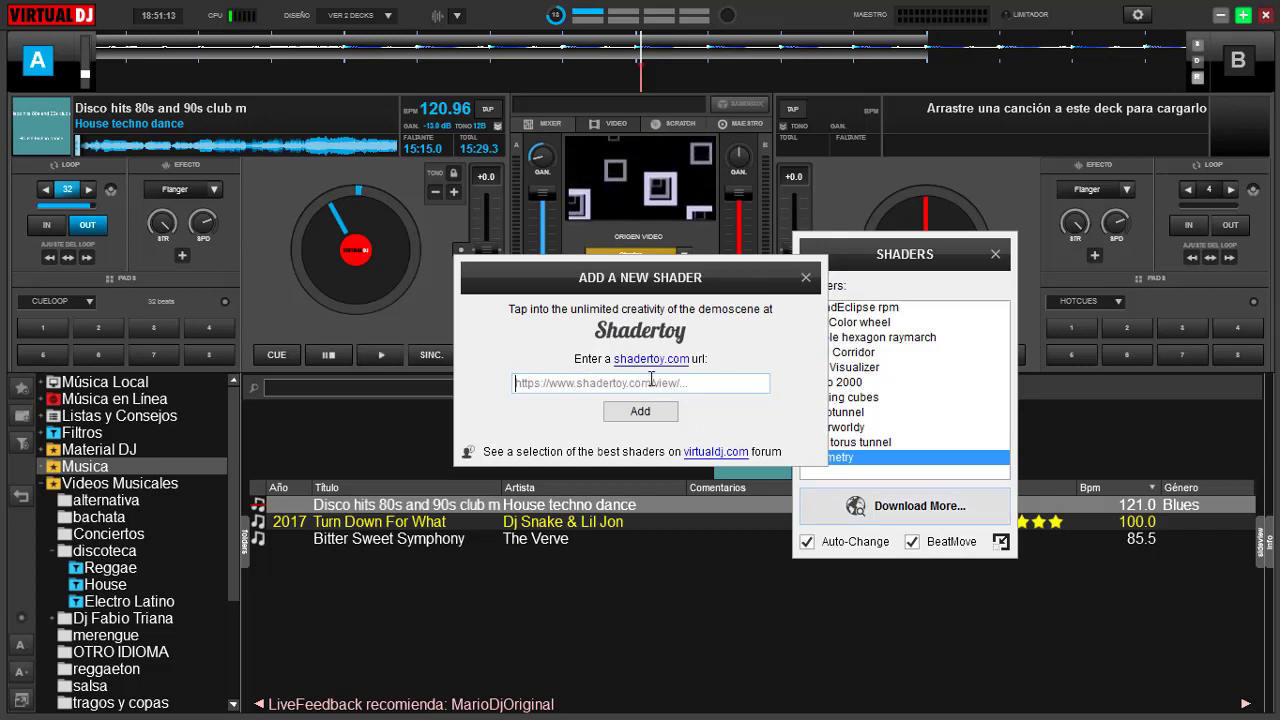
click(691, 383)
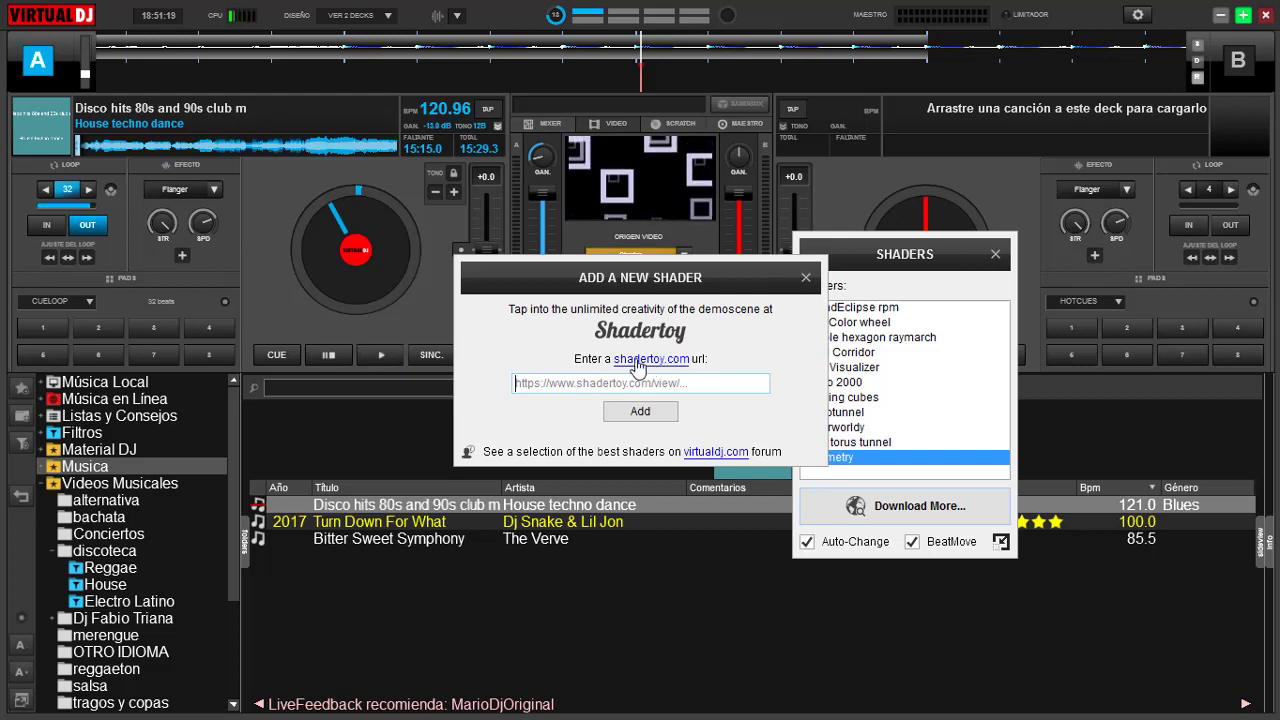
click(653, 359)
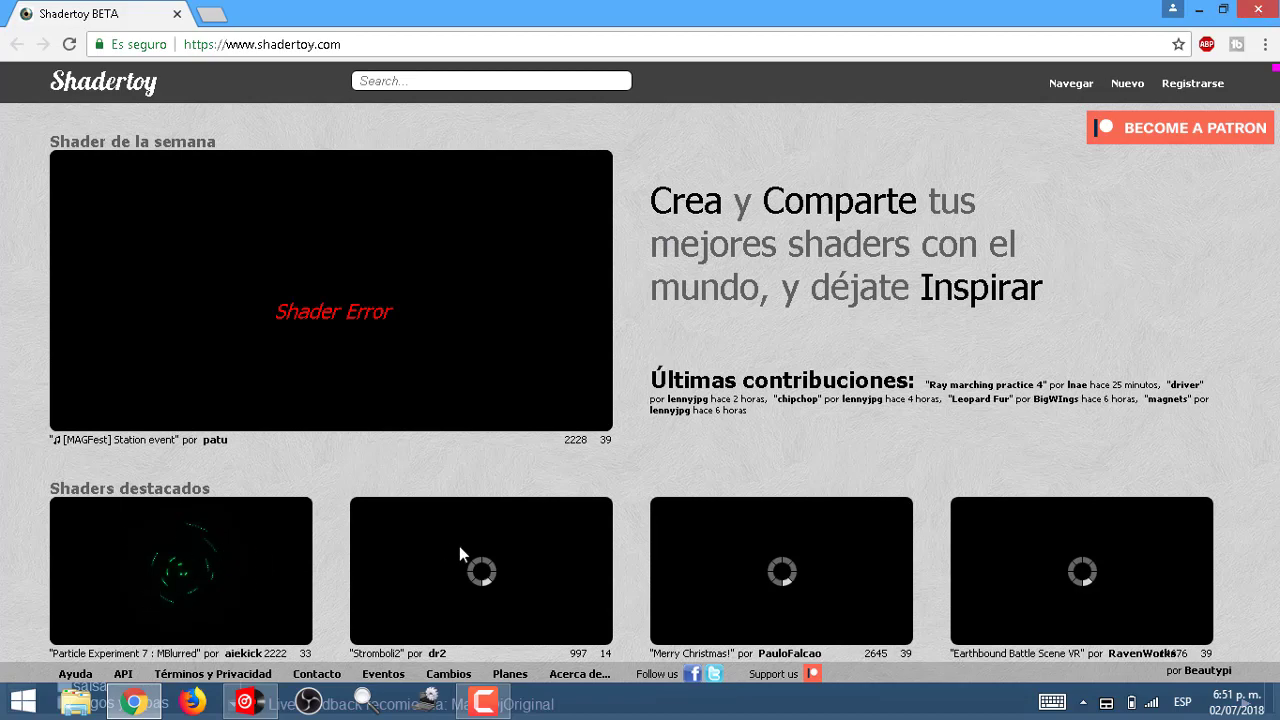
click(1256, 12)
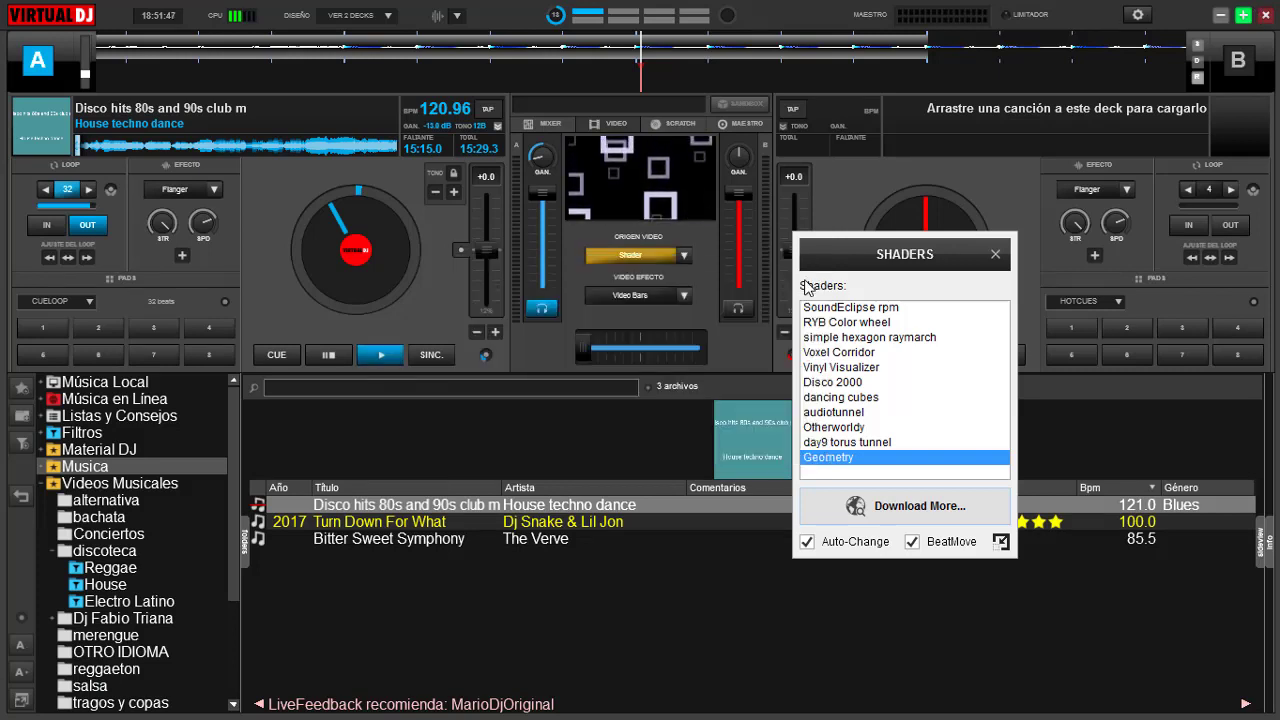
click(806, 279)
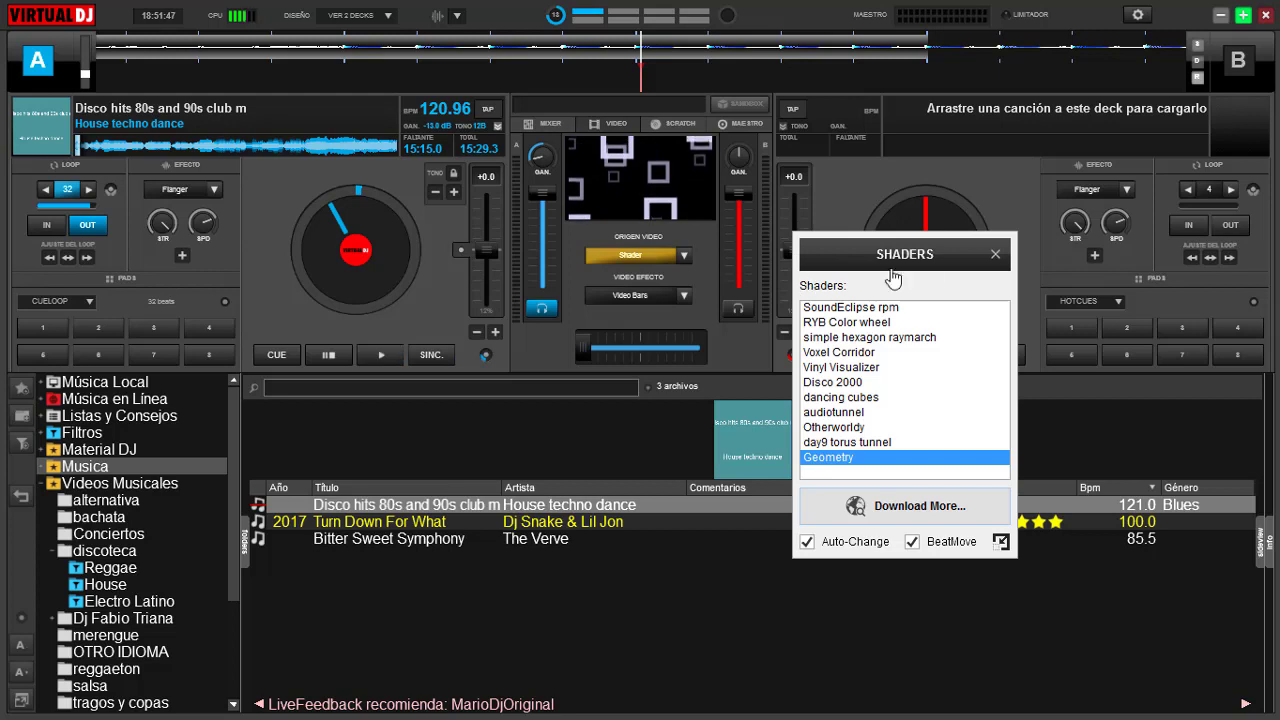
Close the shader list and turn off the Shader video source.
click(995, 254)
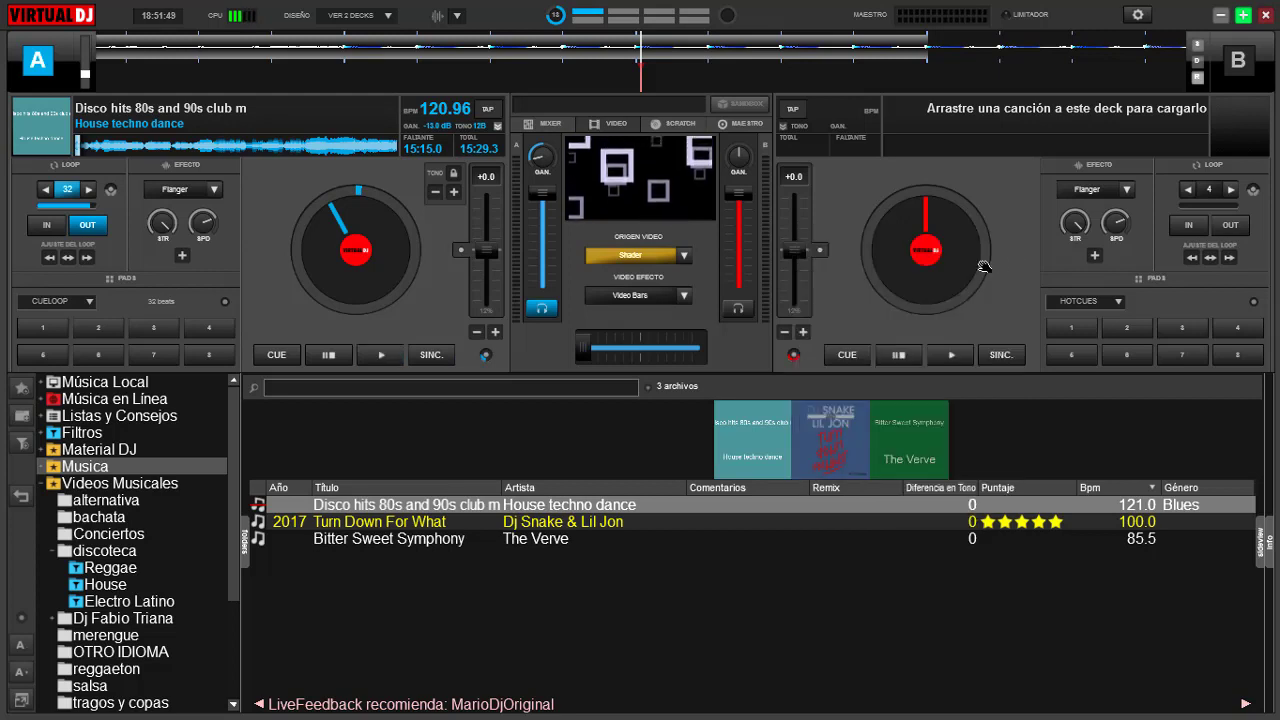
click(685, 256)
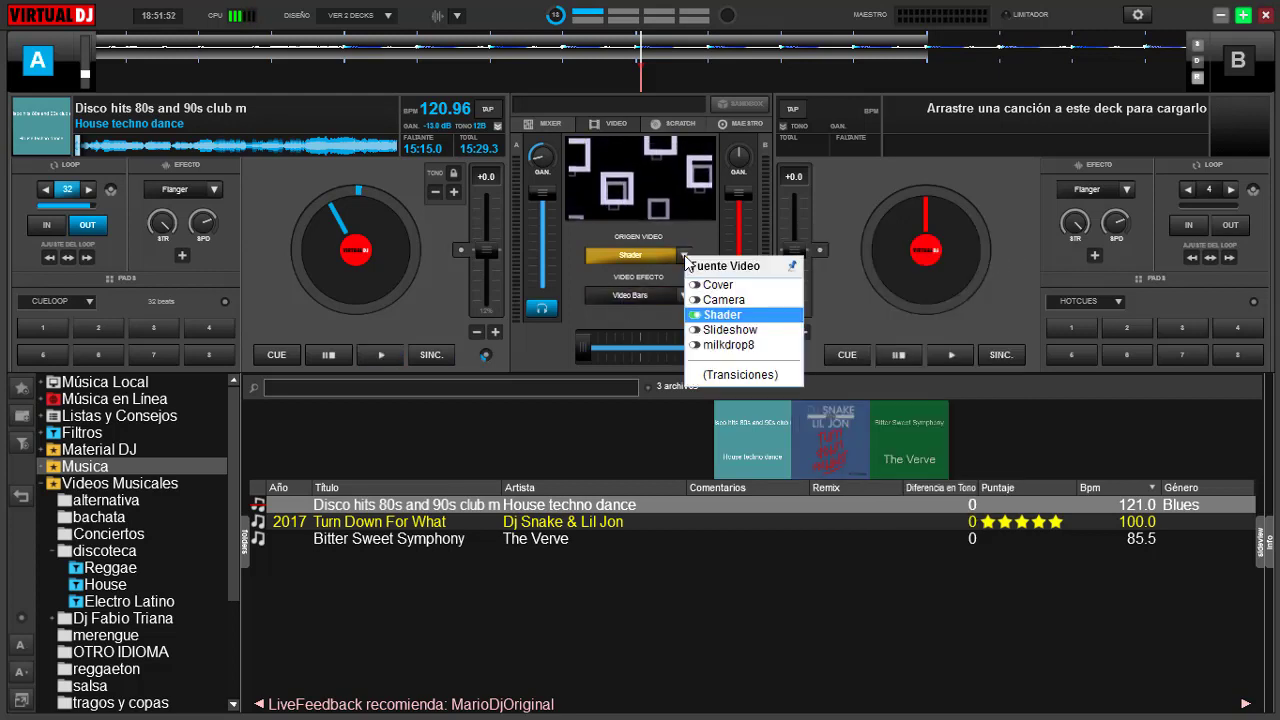
click(695, 318)
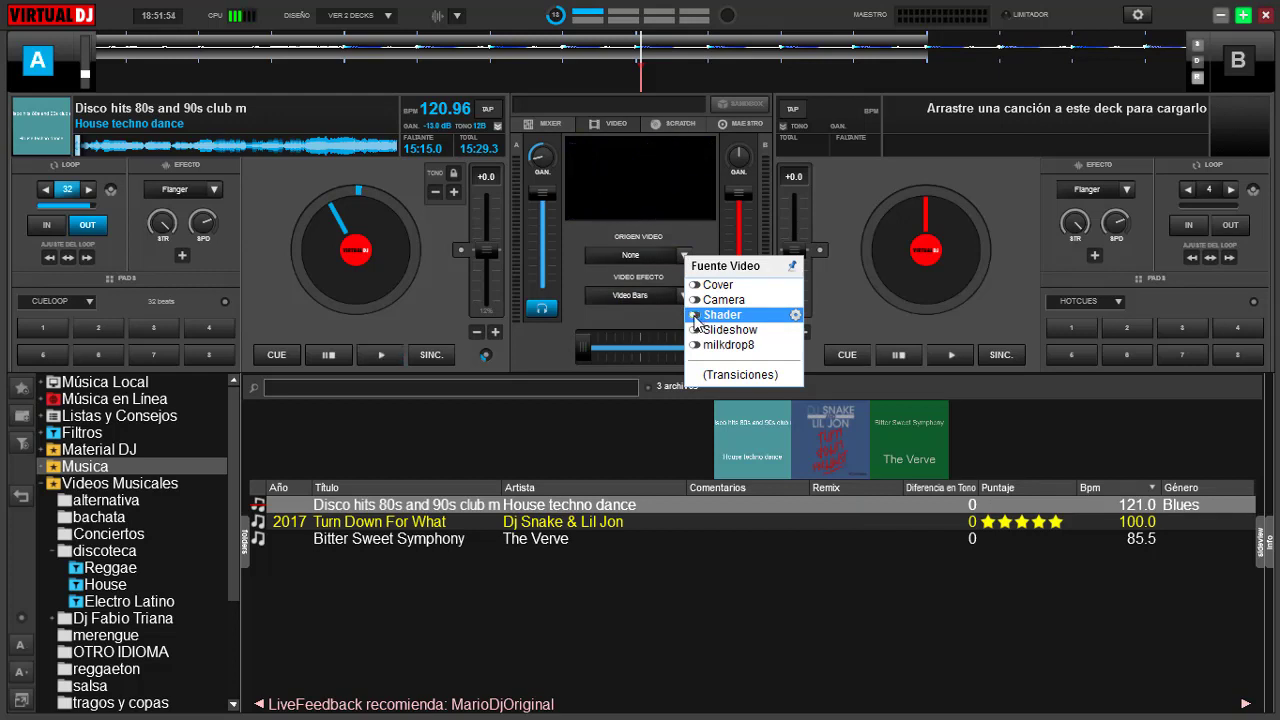
click(572, 272)
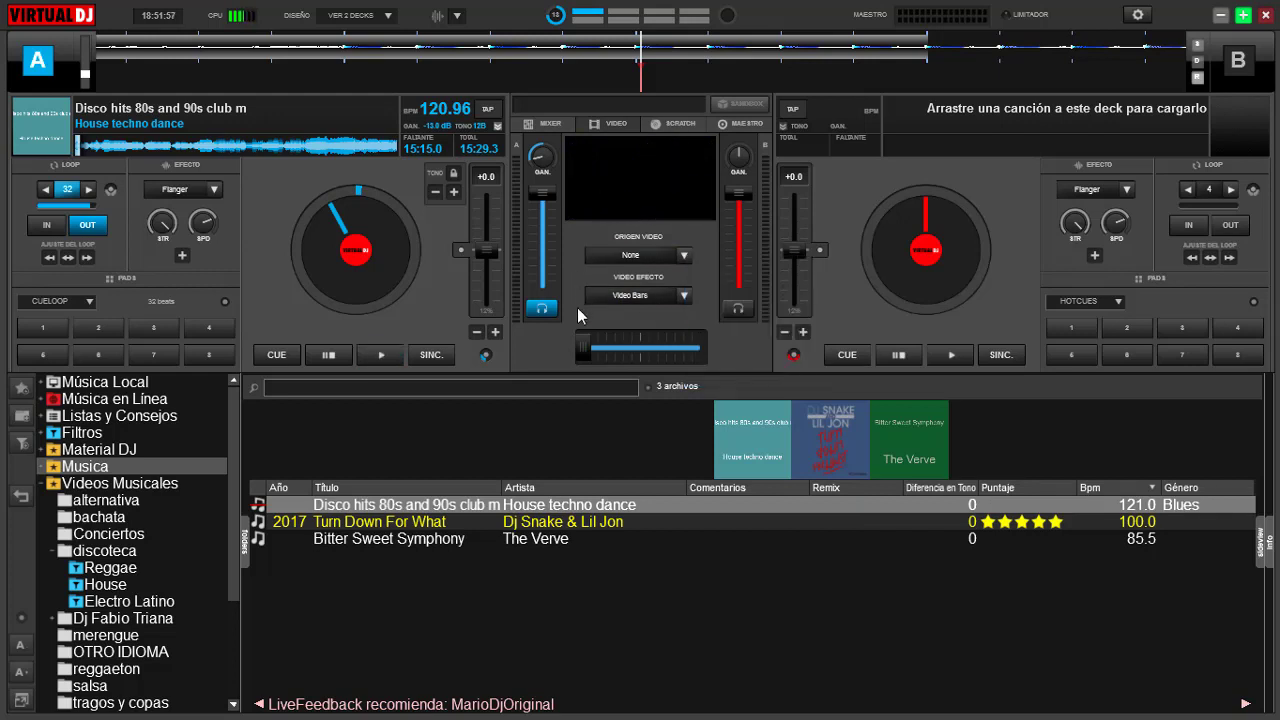